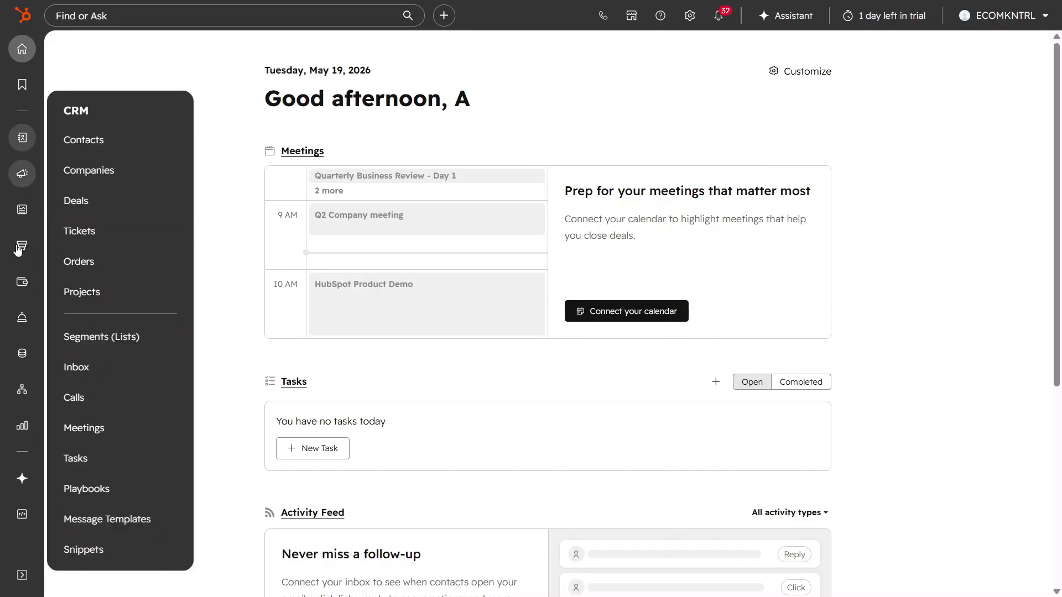
- Open the Meetings Scheduler and start creating a One-on-One scheduling page
mouse_move(22, 245)
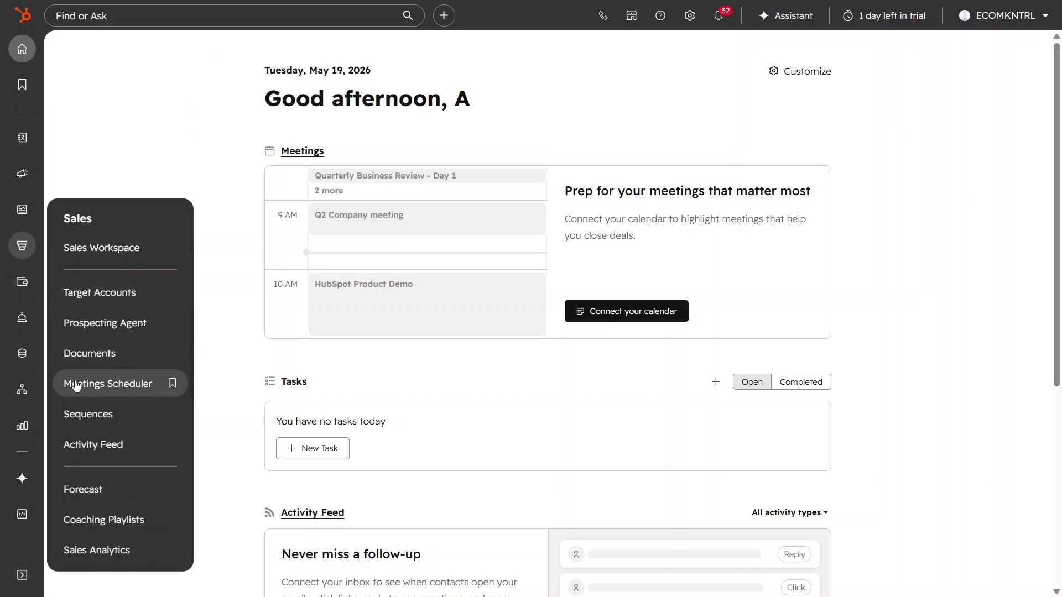
click(141, 385)
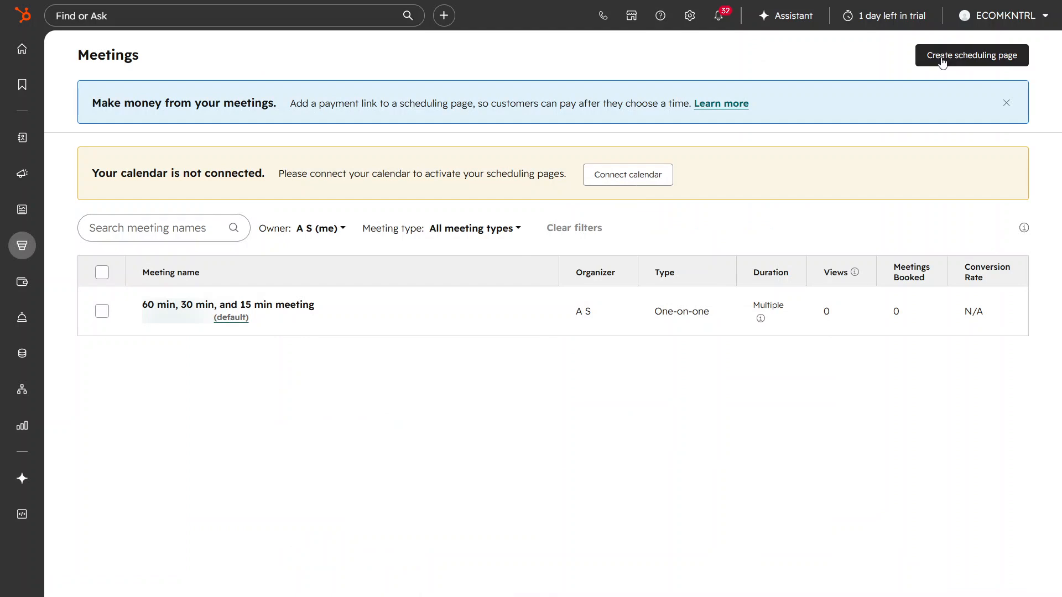
click(994, 62)
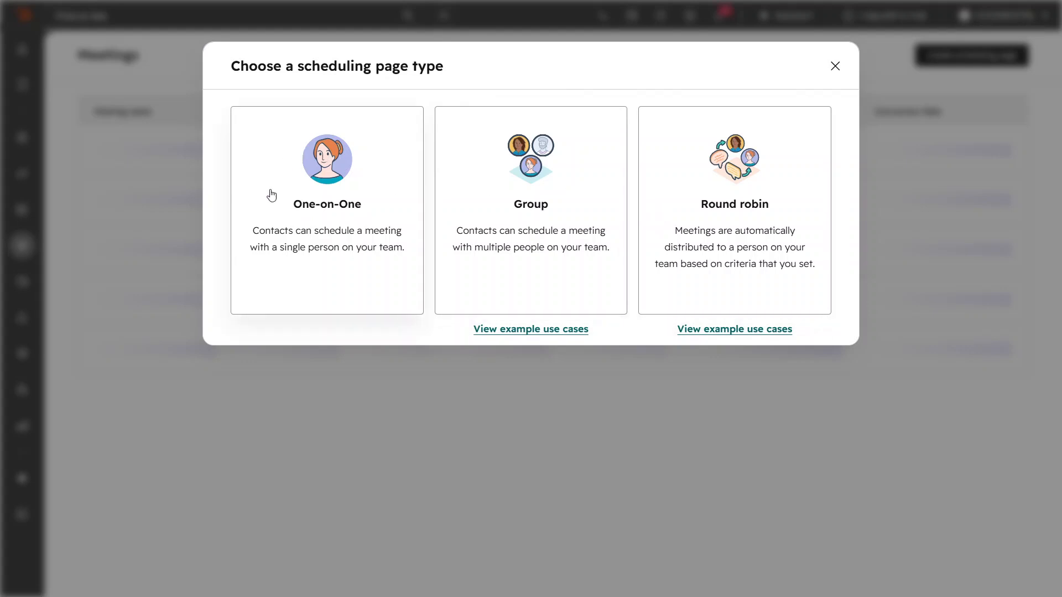
click(321, 166)
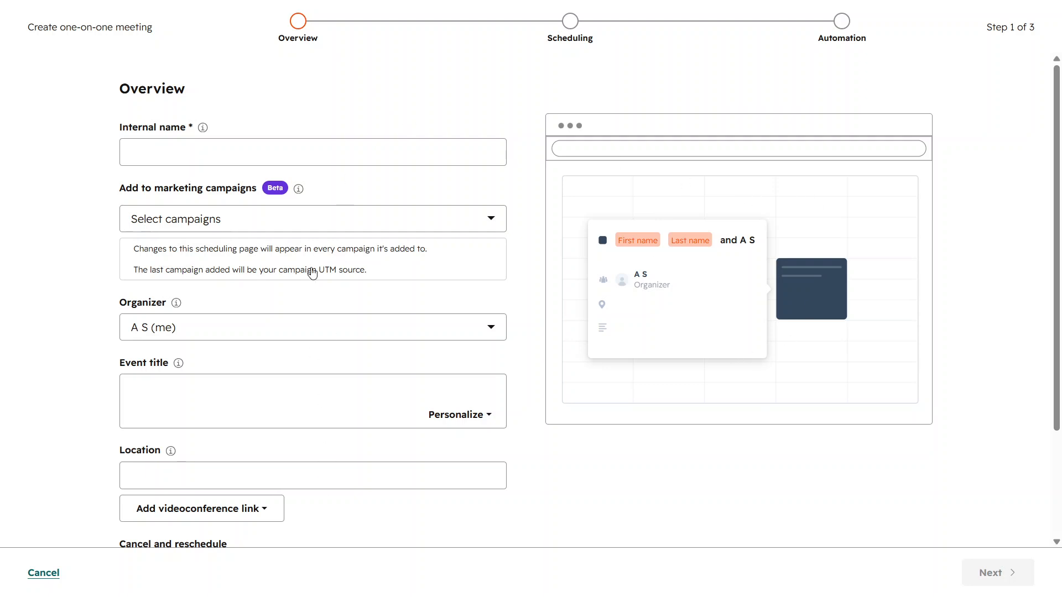
- Set the meeting's internal name to "Sample" and add it to the Lead generation marketing campaign
click(300, 159)
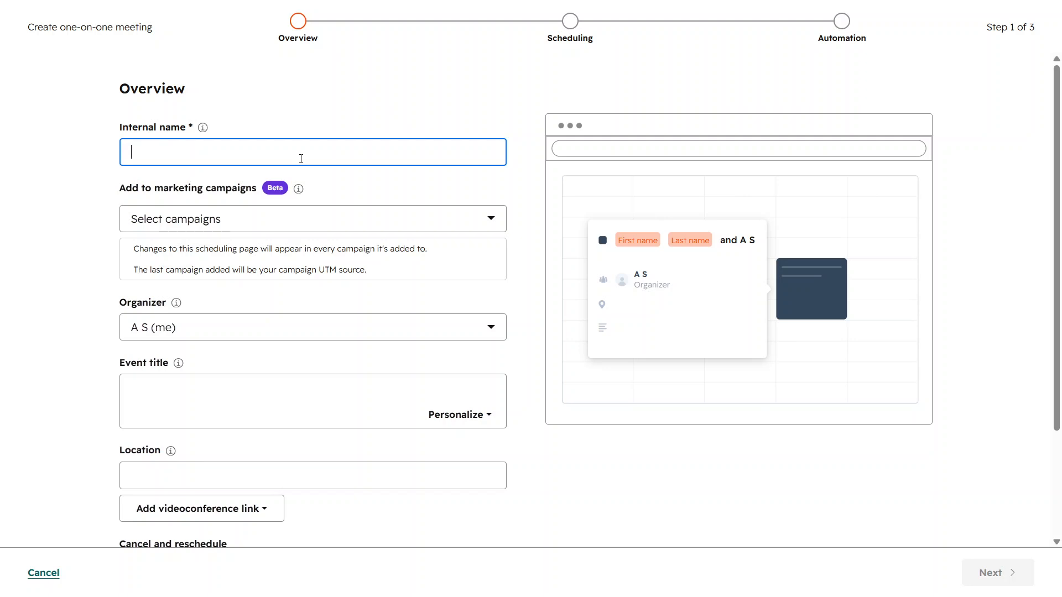
text(Sample)
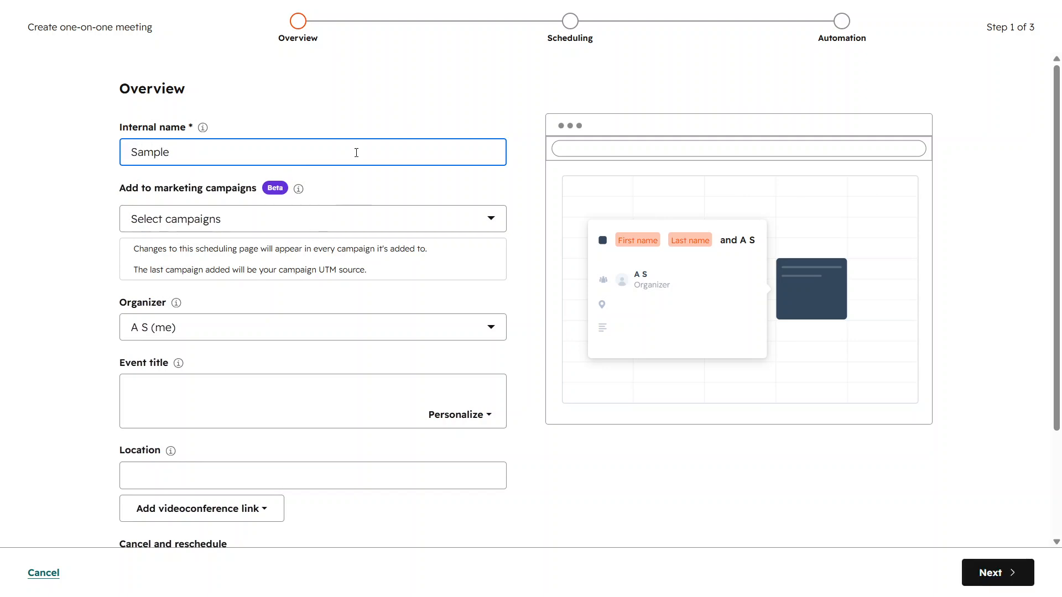
click(277, 232)
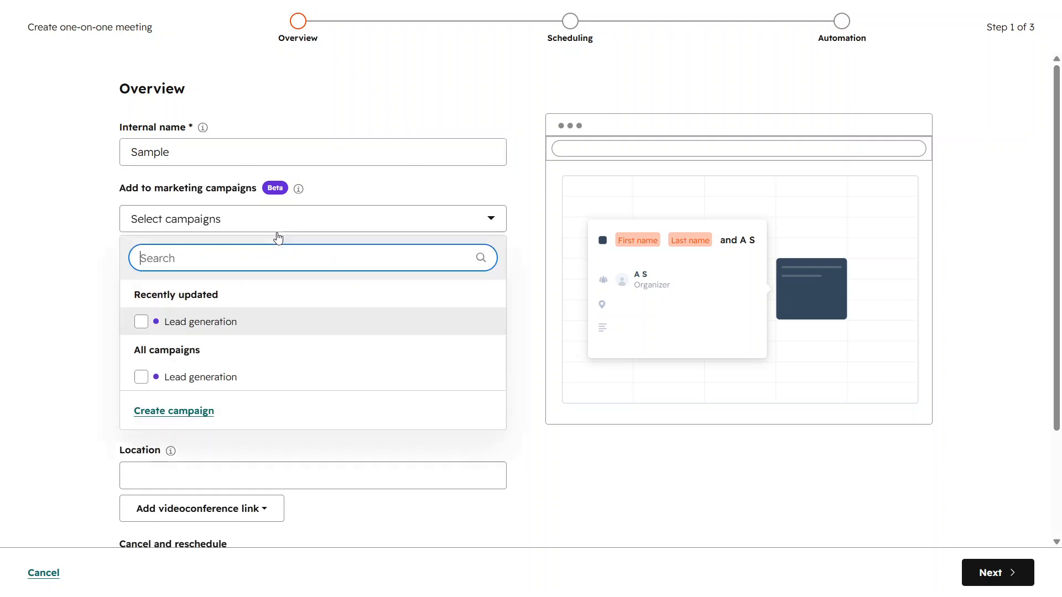
click(265, 323)
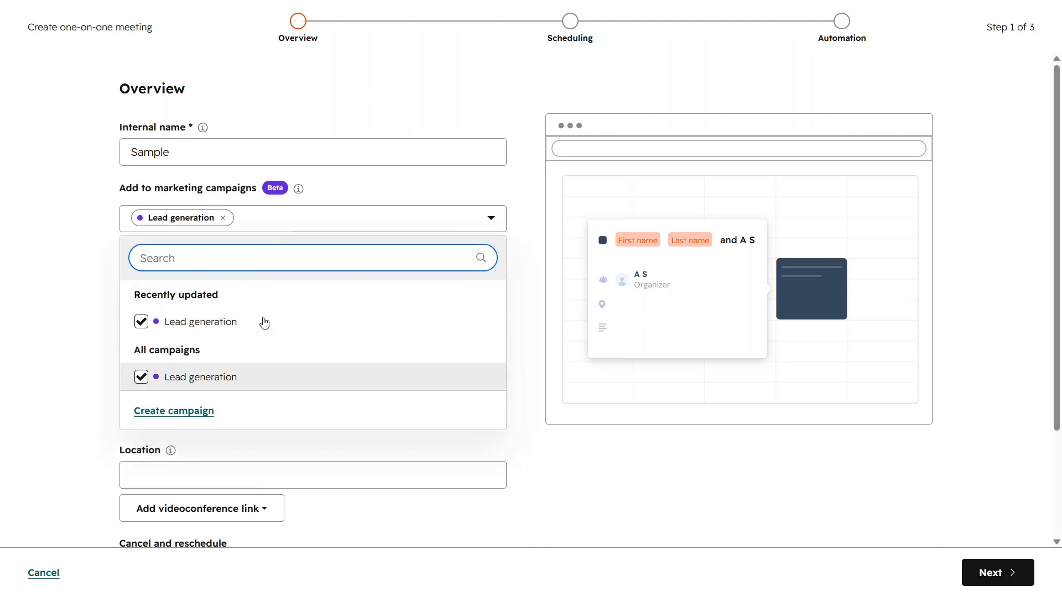
click(430, 217)
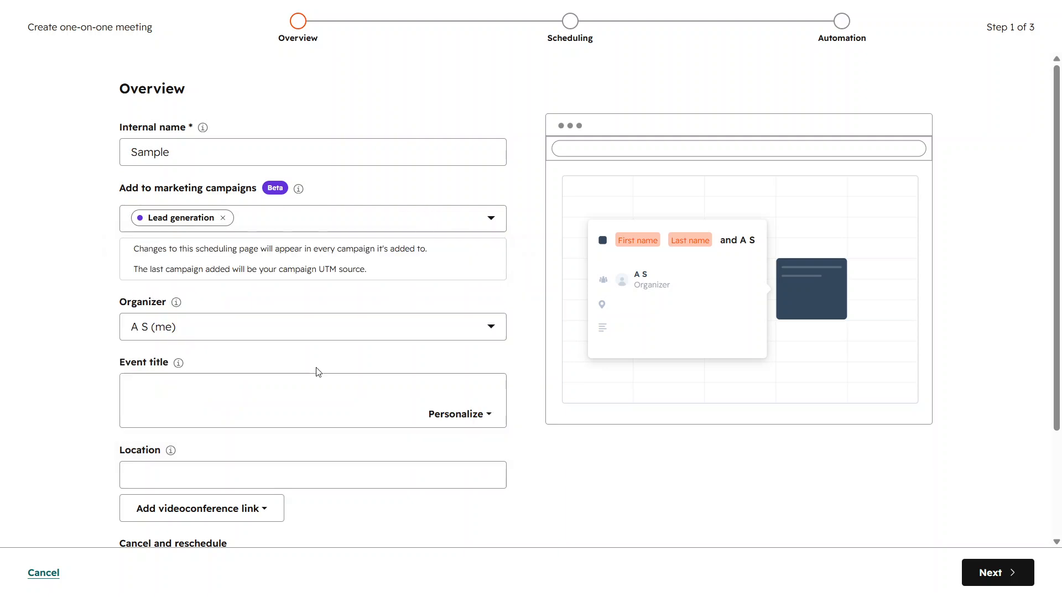
- Keep the current organizer, and set the event title to "Sample" and the location to "Online"
click(305, 331)
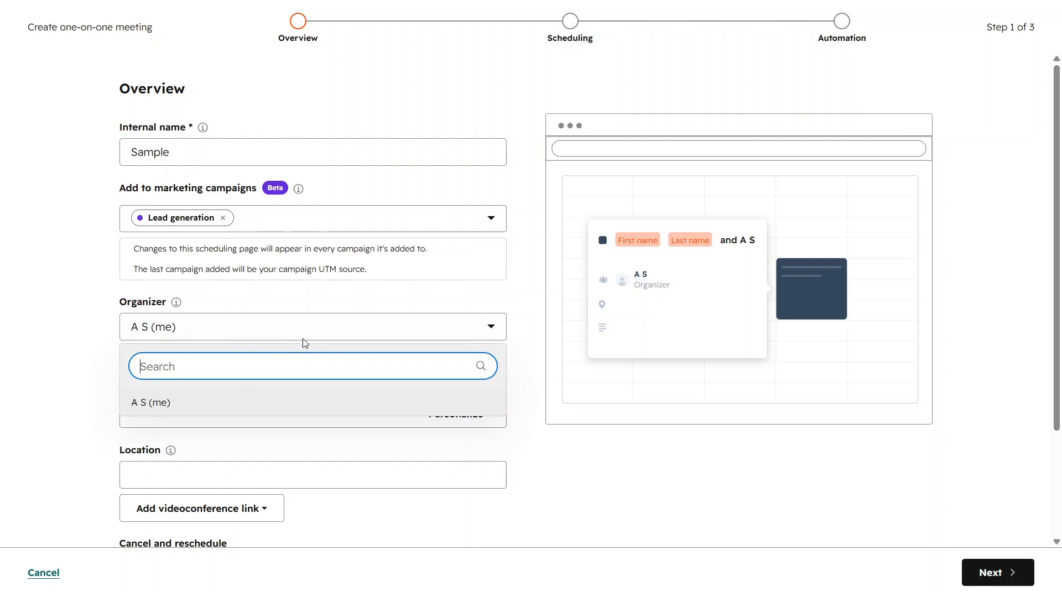
click(312, 338)
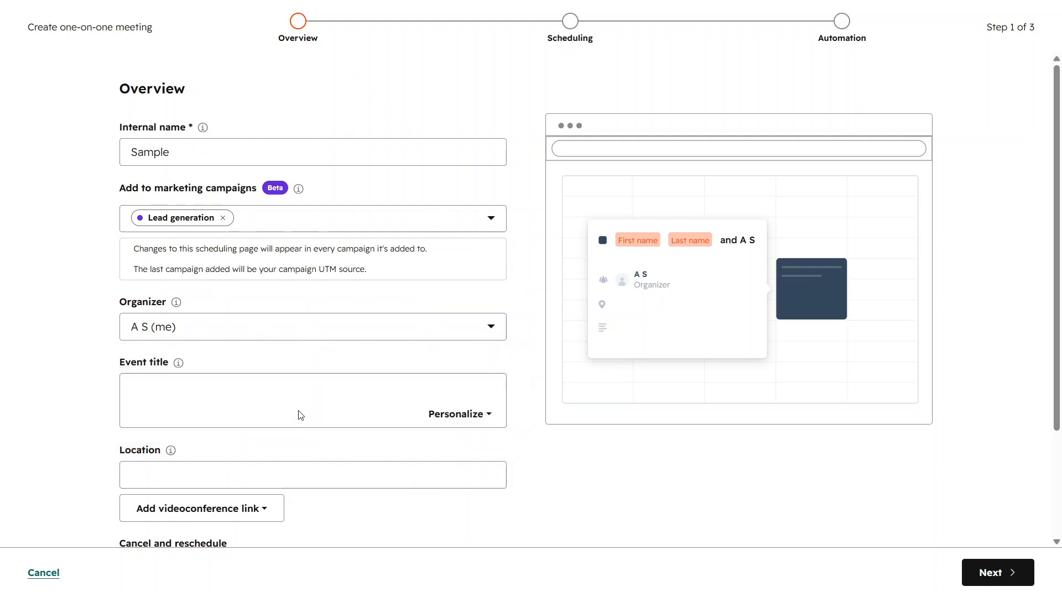
click(289, 381)
click(450, 425)
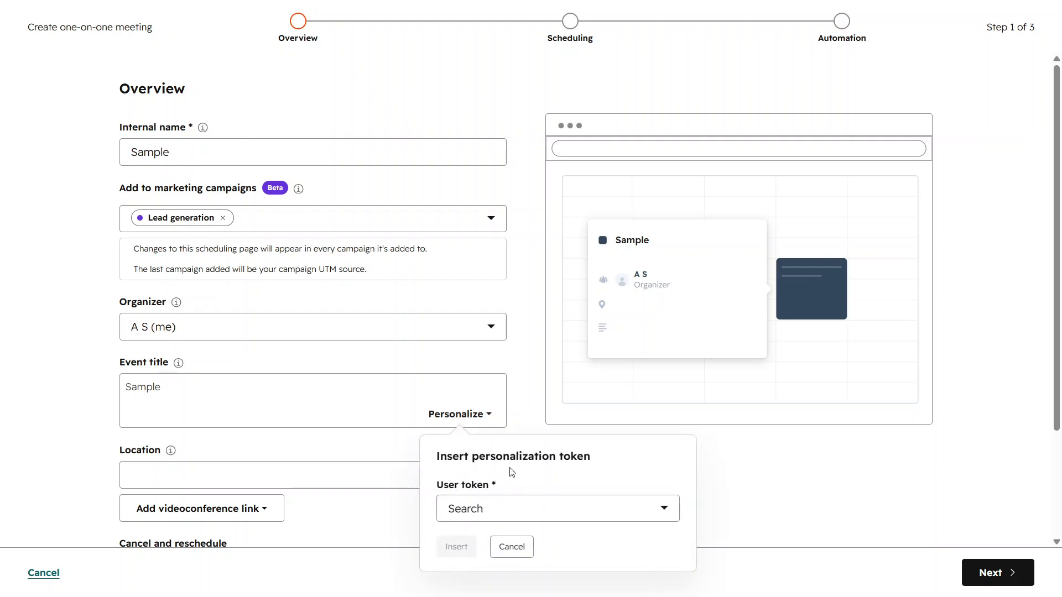
click(301, 468)
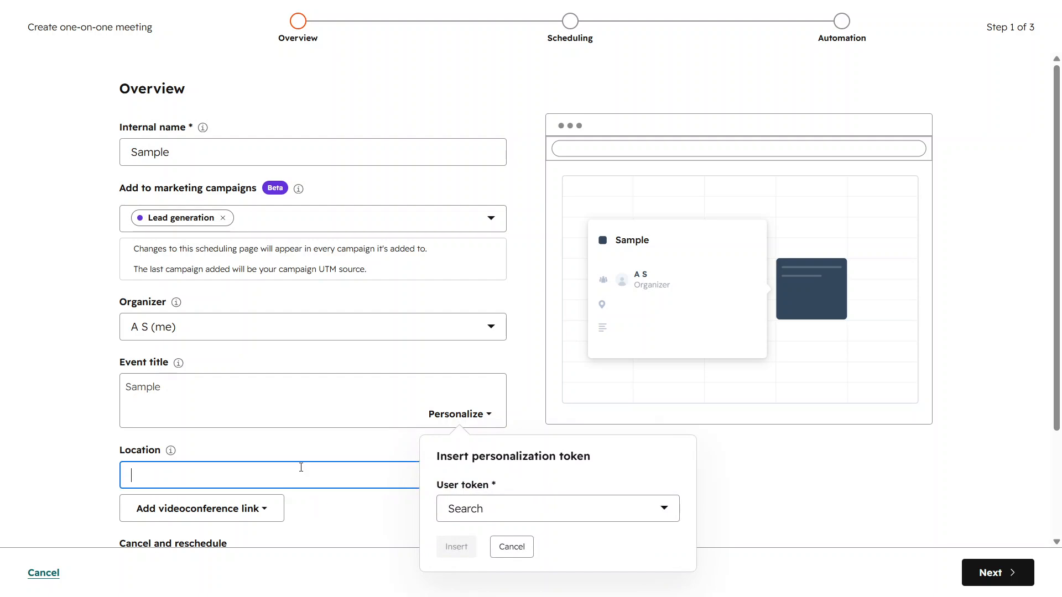
text(Online)
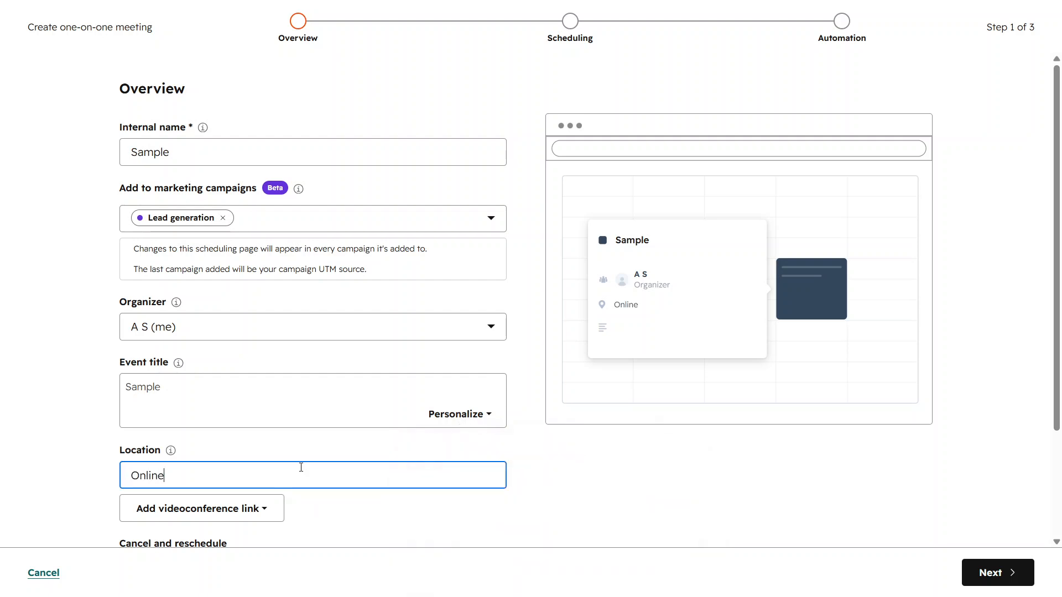
- Include cancel and reschedule links, enter "Sample" as the description, and continue to the Scheduling stage
scroll(300, 467, down, 3)
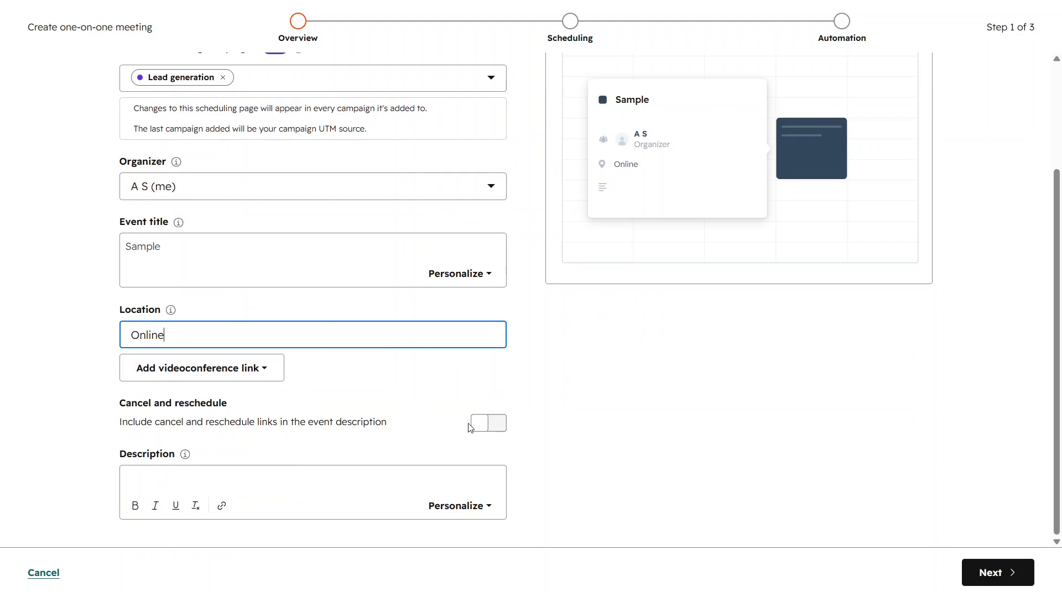
click(492, 422)
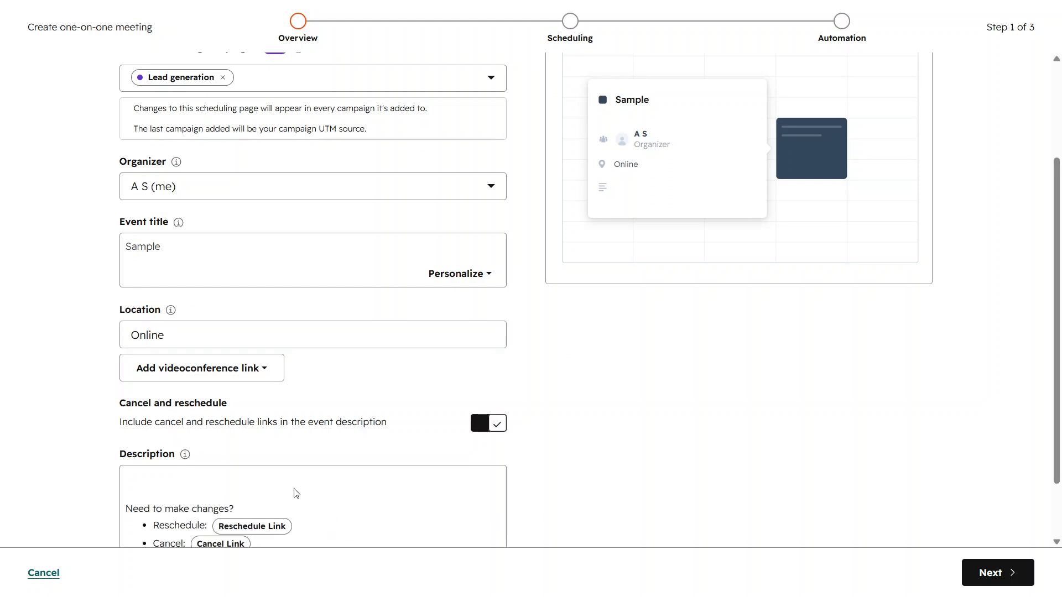
scroll(295, 492, down, 2)
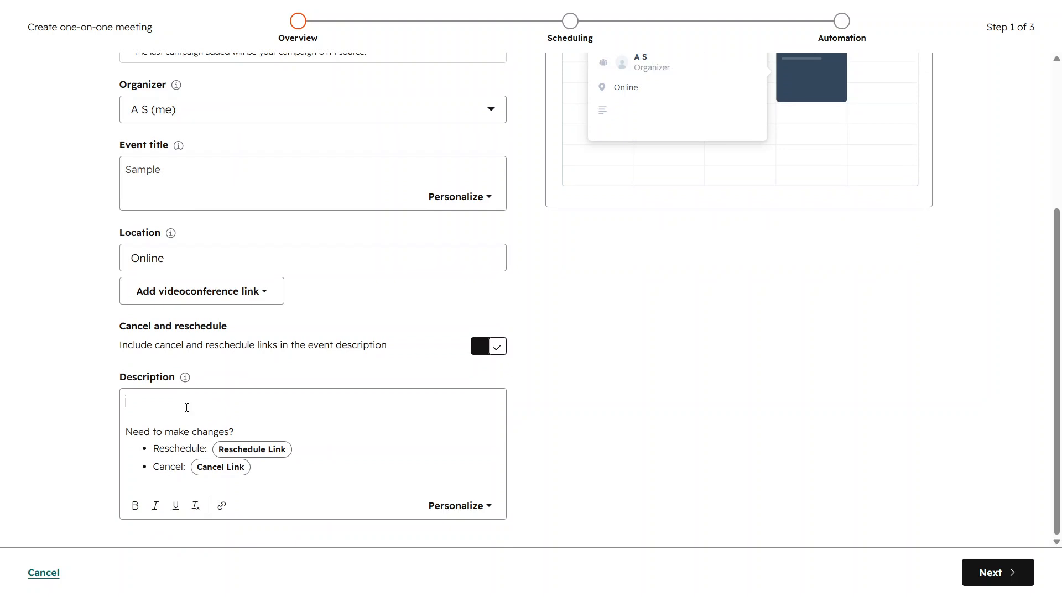
text(amp)
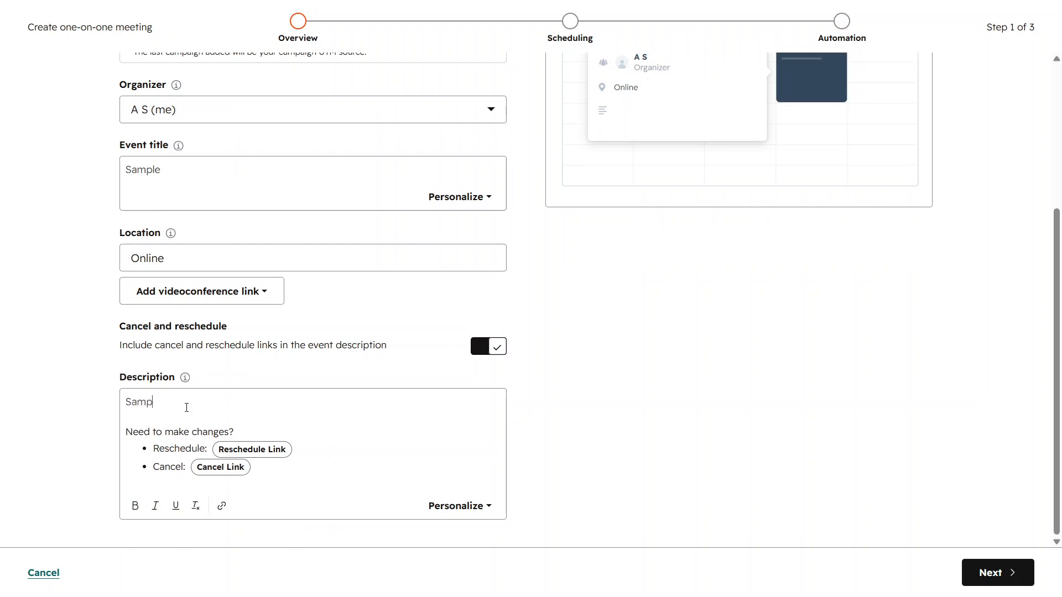
text(le)
scroll(583, 490, up, 5)
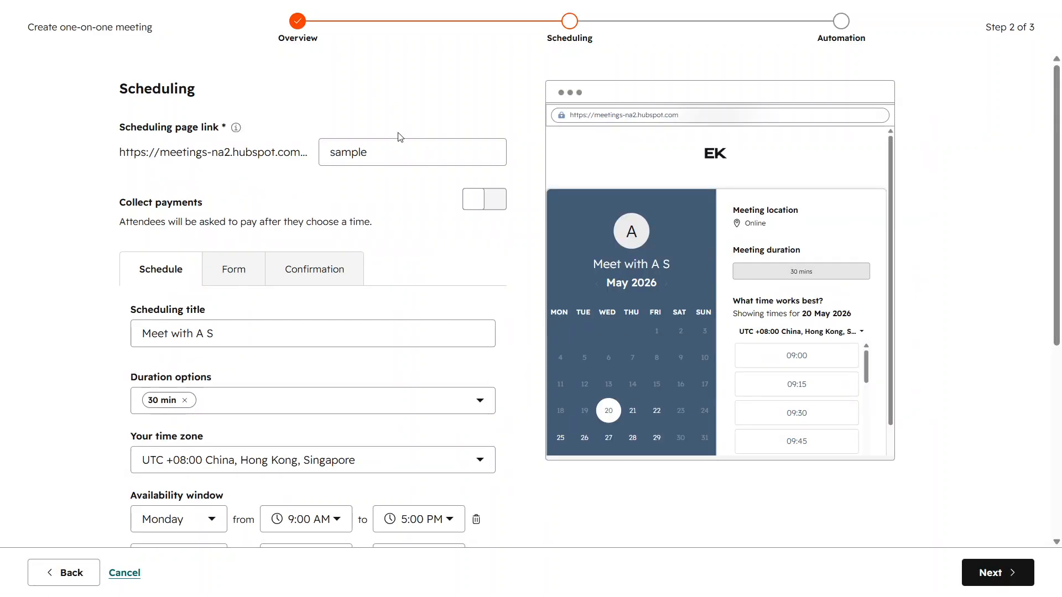
- Check the page link and availability hours, and enable the Consider working hours option
triple_click(405, 157)
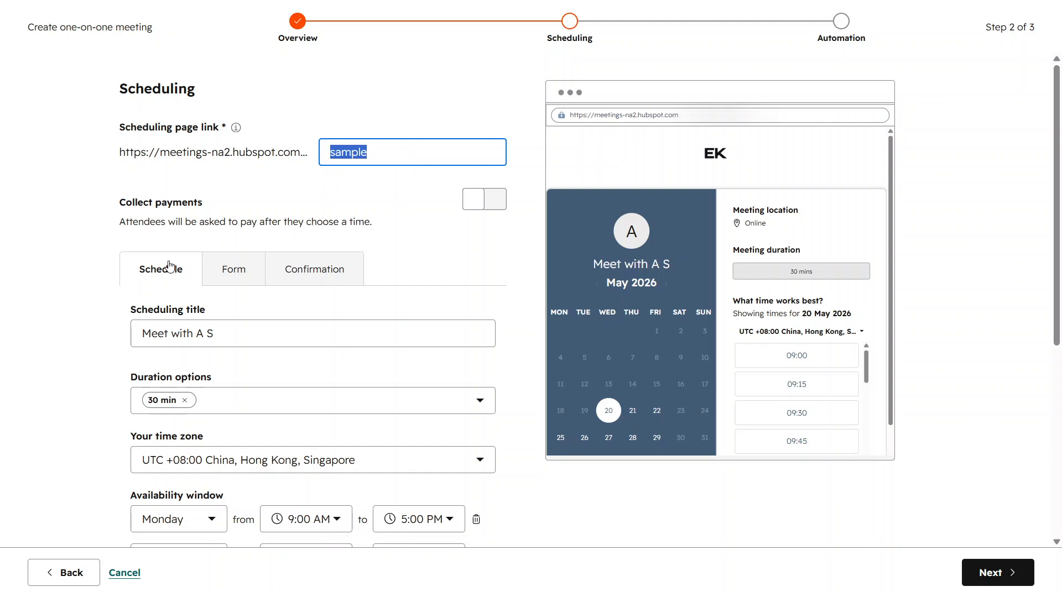
scroll(199, 413, down, 3)
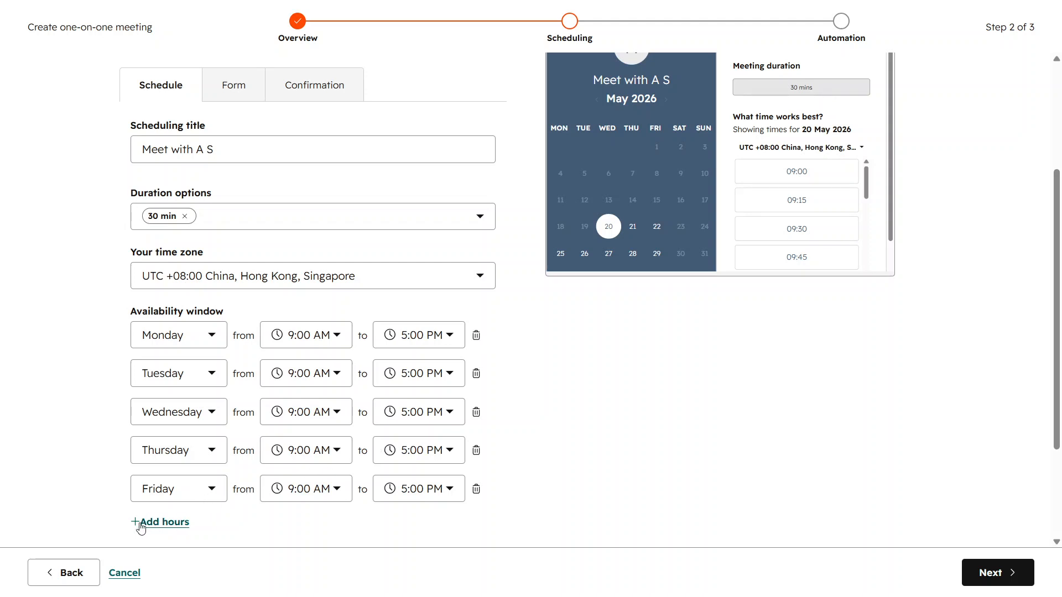
scroll(180, 526, down, 3)
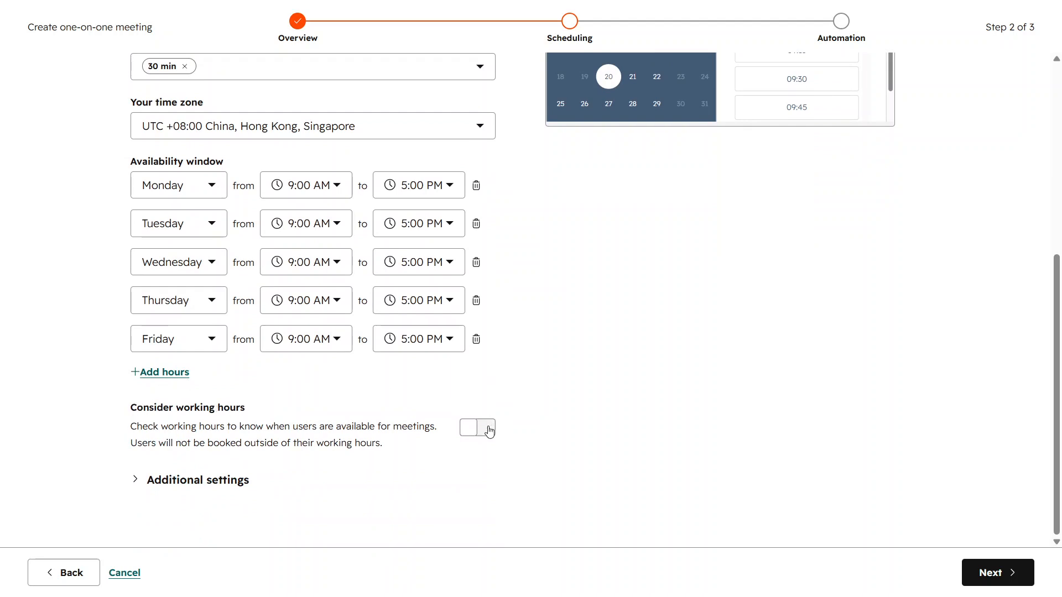
click(489, 432)
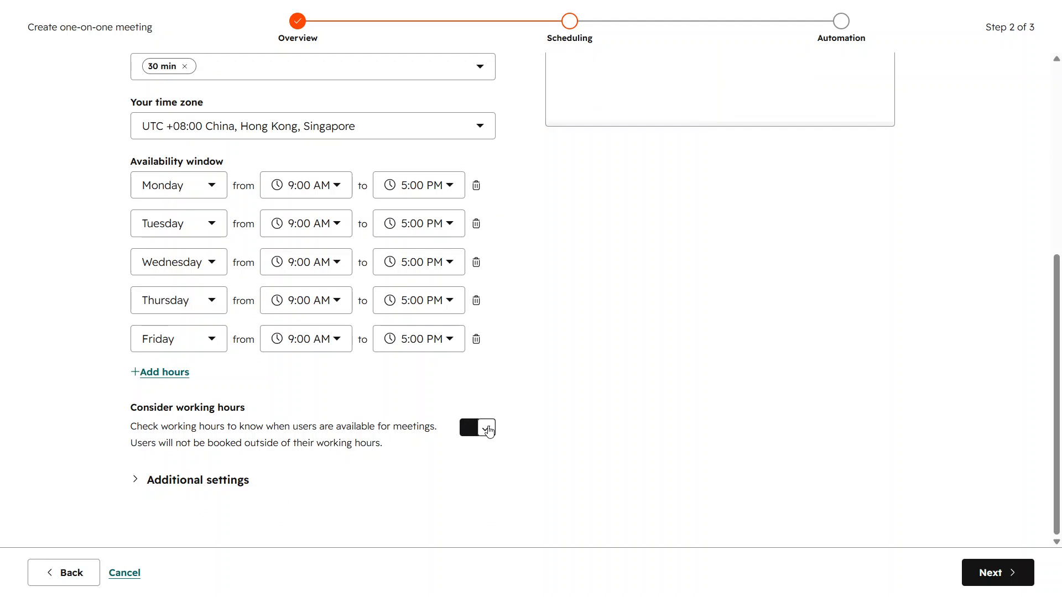
- Examine the additional schedule settings, including image, rolling booking period, minimum notice, buffer time and start time increment
click(236, 489)
scroll(319, 498, down, 4)
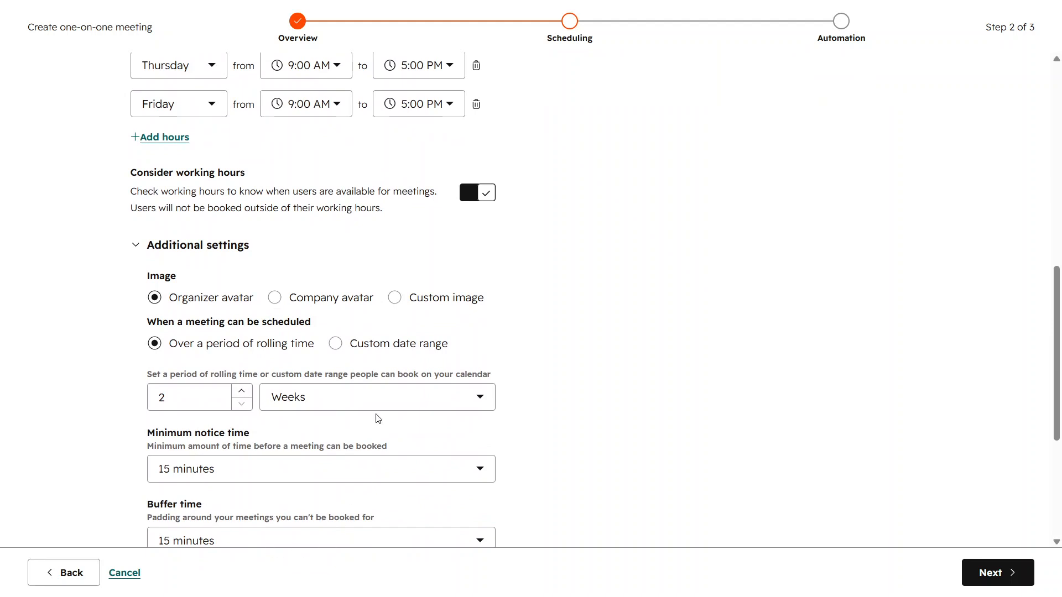
scroll(395, 355, down, 4)
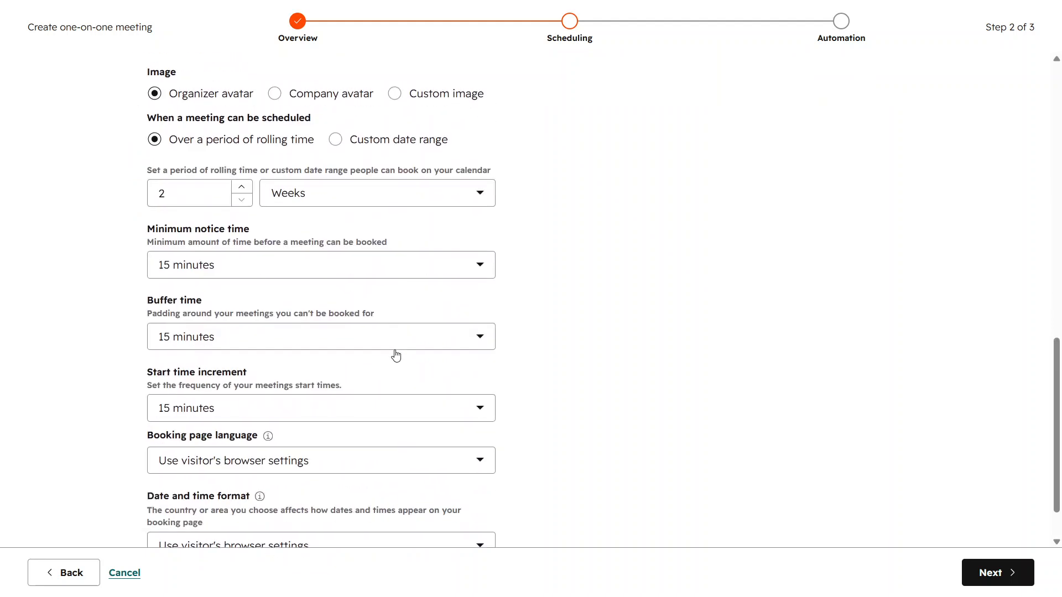
scroll(396, 356, up, 13)
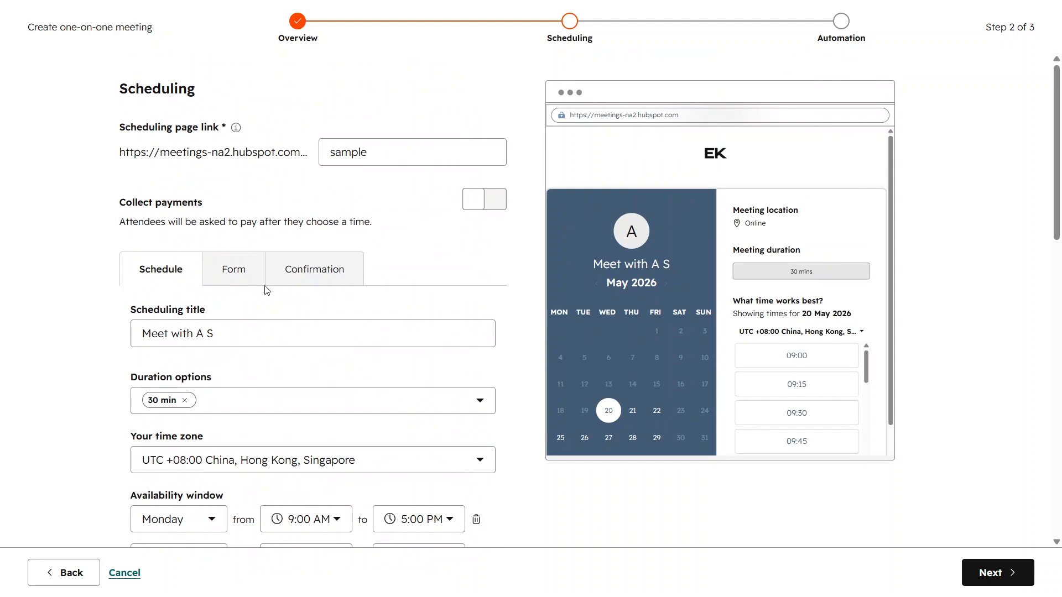
- Examine the booking form's fields, spam, domain, guest and privacy options, and its additional pre-population settings
click(239, 280)
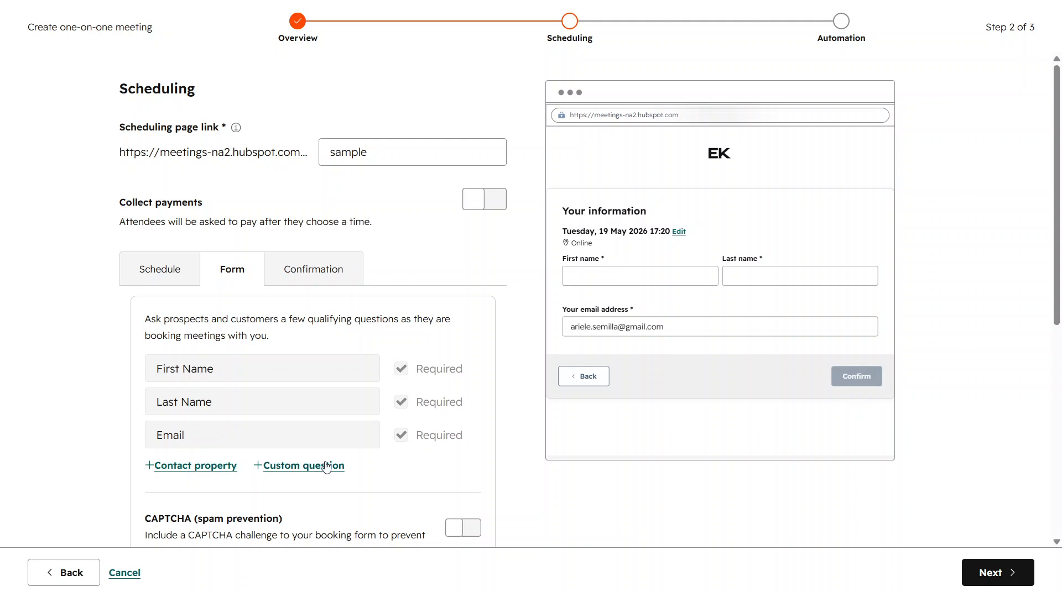
scroll(327, 466, down, 4)
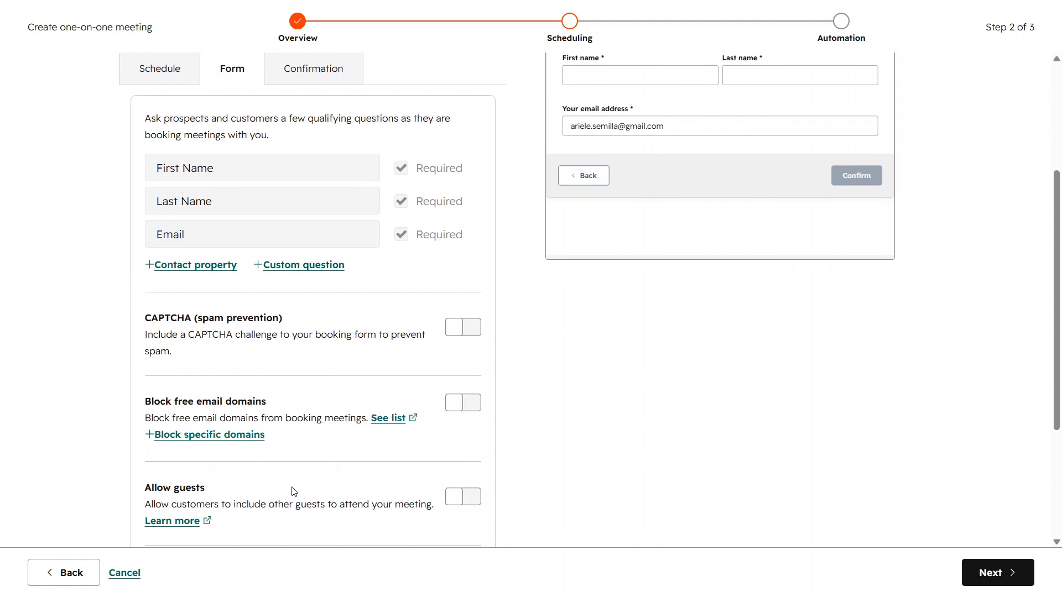
scroll(339, 480, down, 4)
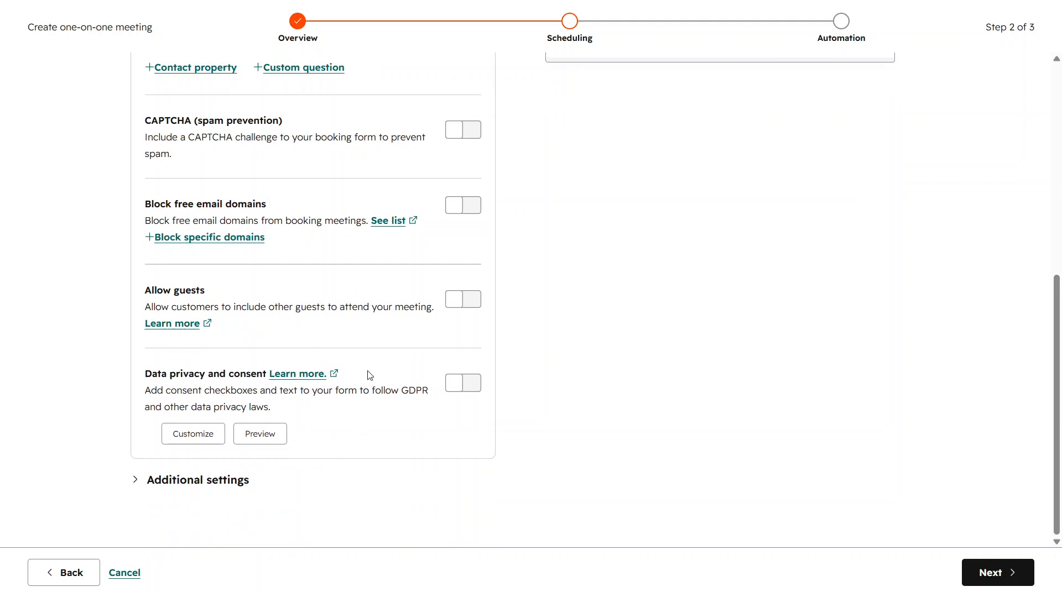
click(217, 481)
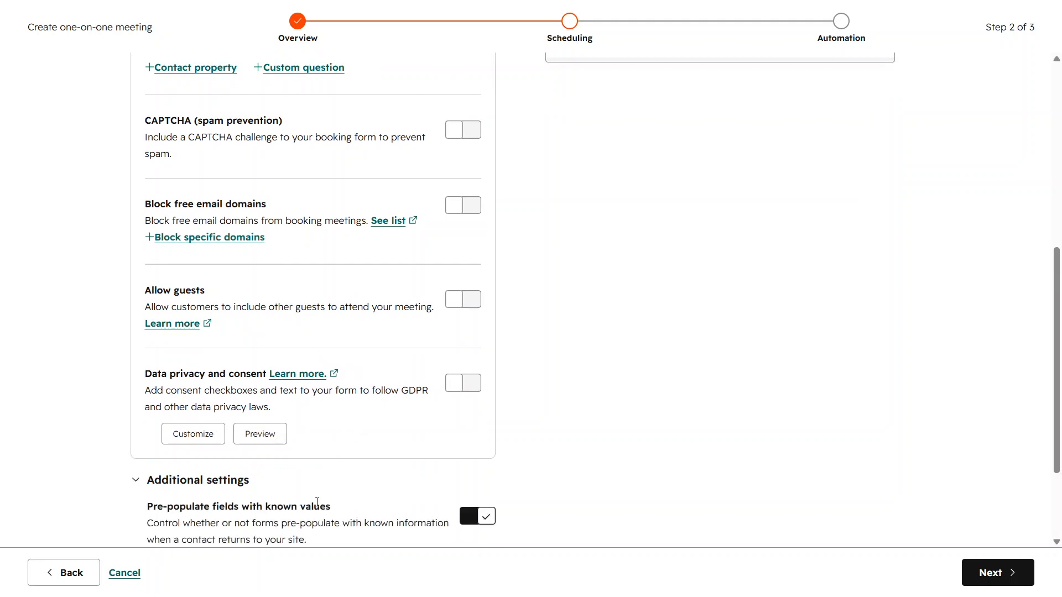
scroll(317, 502, down, 3)
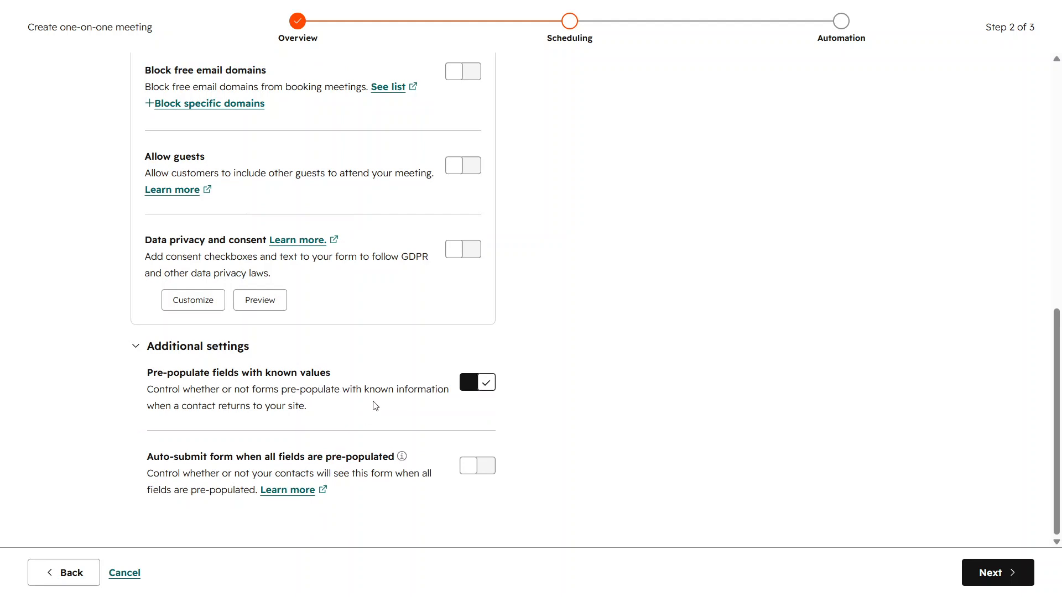
scroll(373, 406, up, 4)
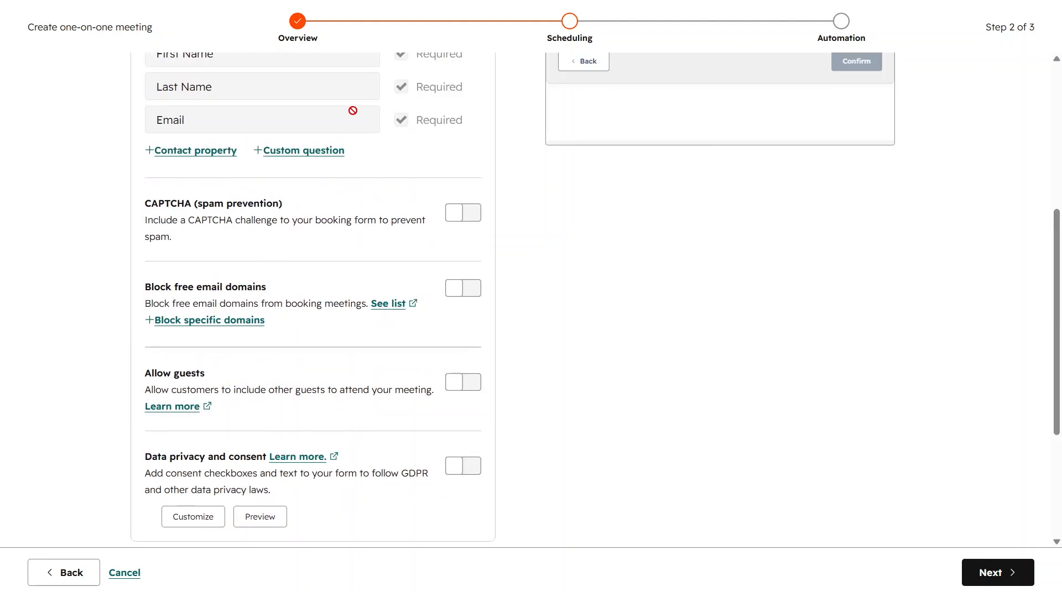
scroll(353, 111, up, 6)
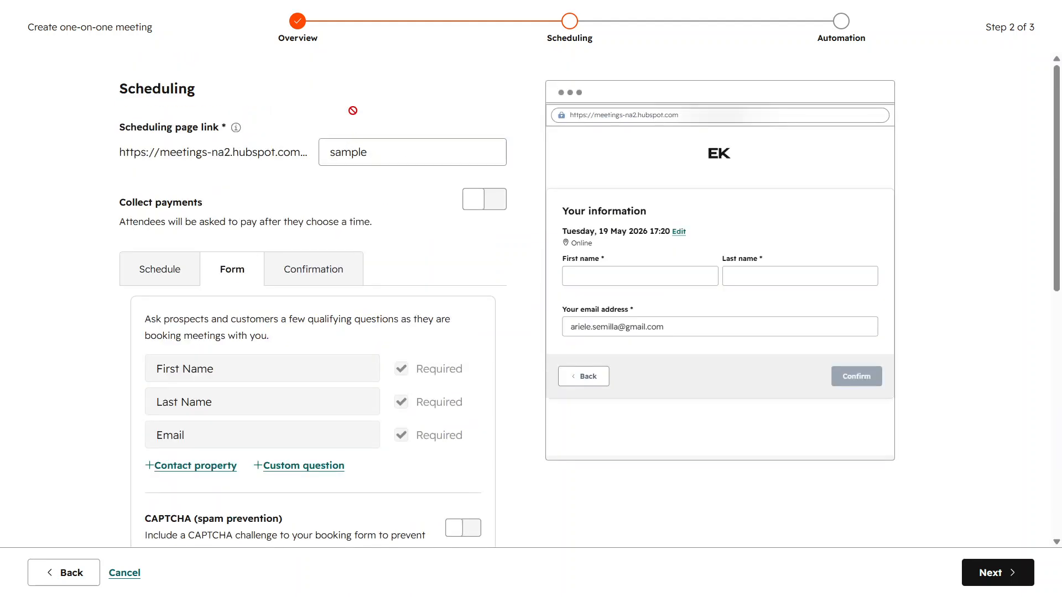
- Check the confirmation options, keep the default confirmation page, and continue to the Automation stage
click(325, 266)
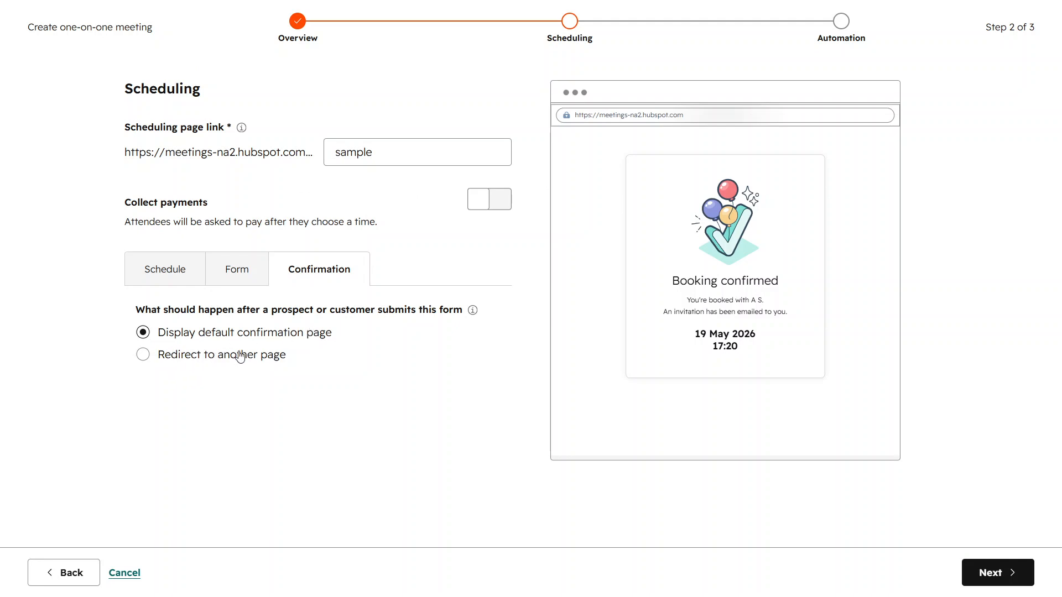
click(997, 572)
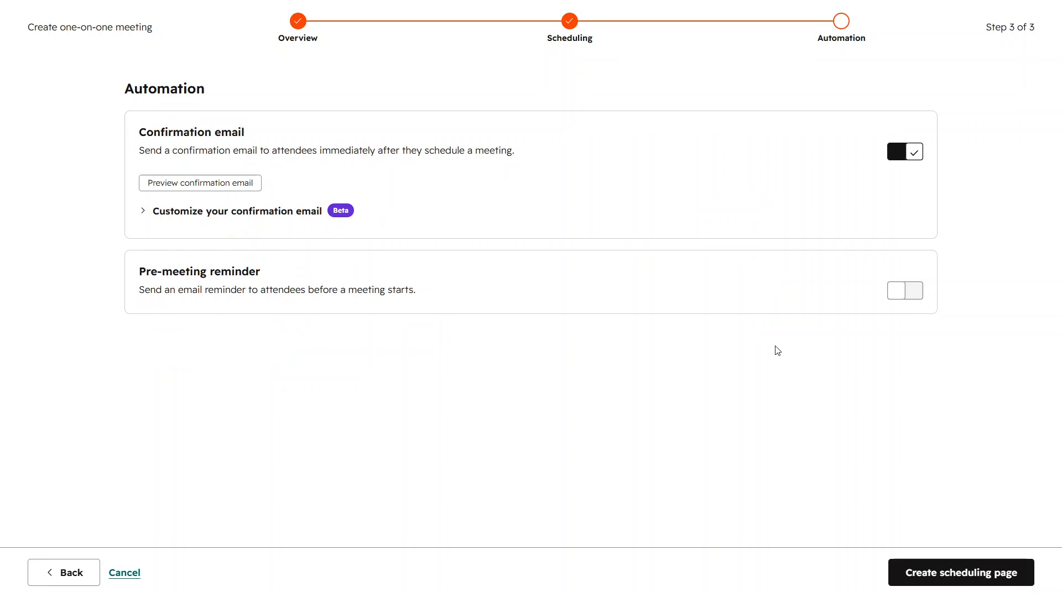